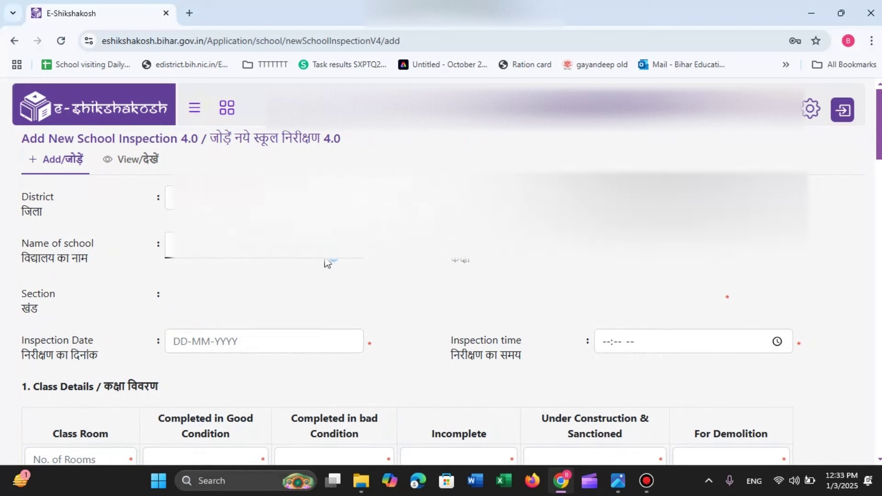
Choose the school M.S. BILARDEH and tick every section of classes 1 to 8, including Class 5 Section B.
click(265, 258)
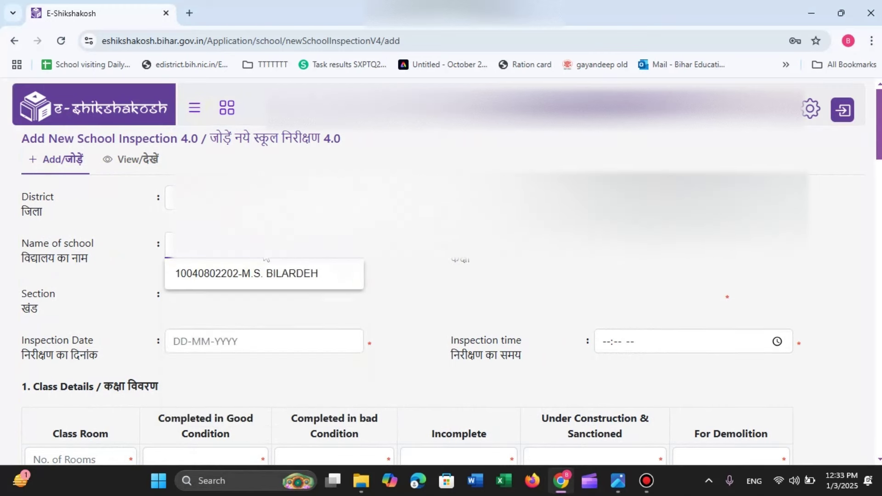
click(275, 285)
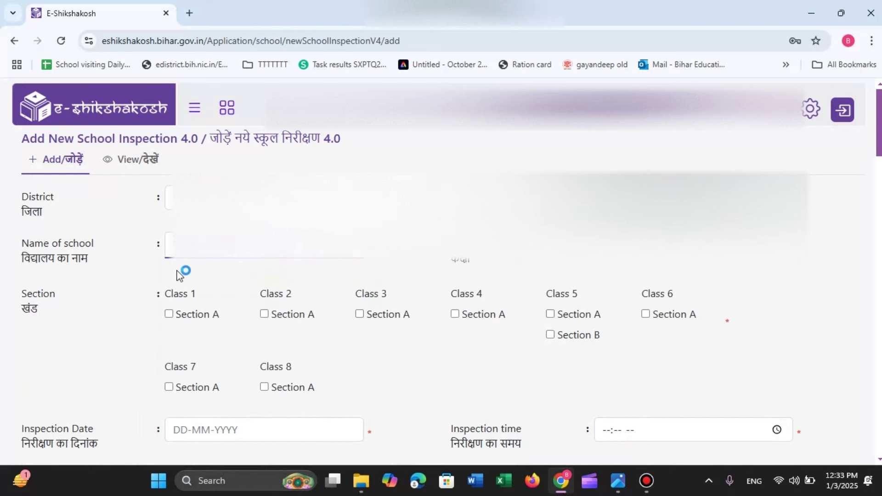
click(170, 315)
key(Tab)
key(space)
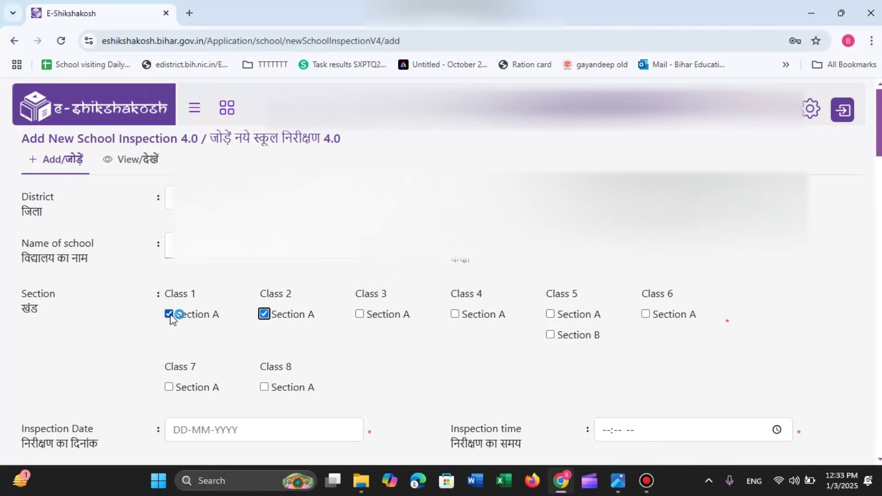
key(Tab)
key(space)
key(Tab)
key(space)
key(Tab)
key(space)
key(Tab)
key(space)
key(Tab)
key(space)
key(Tab)
key(space)
key(Tab)
key(space)
Set the inspection date to 02-Jan-2025 and the inspection time to 12:30 PM.
scroll(205, 321, down, 2)
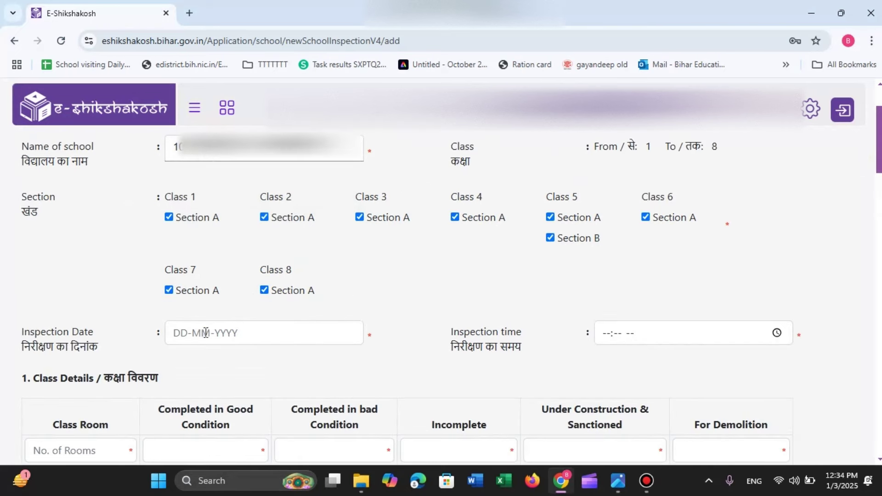
click(206, 334)
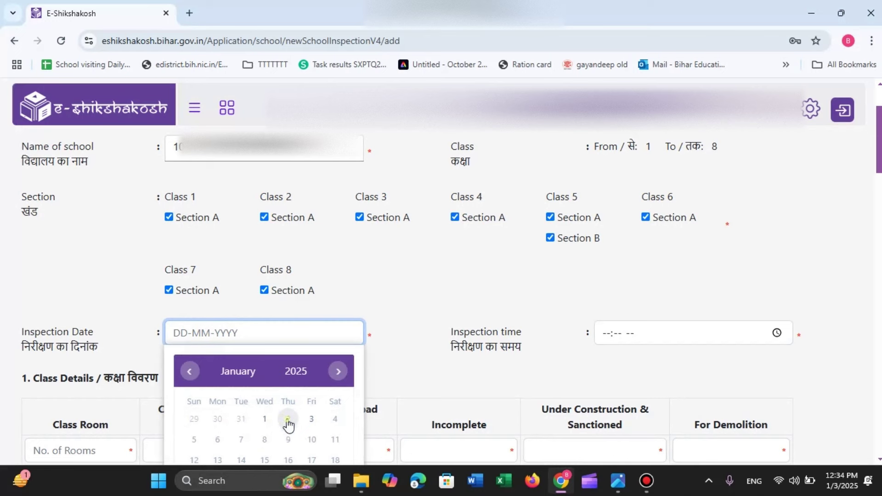
click(288, 418)
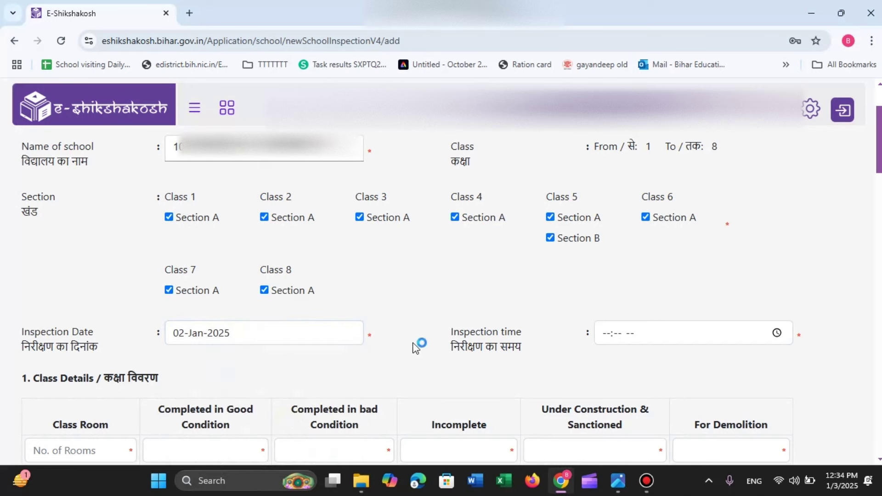
click(608, 339)
text(1230p)
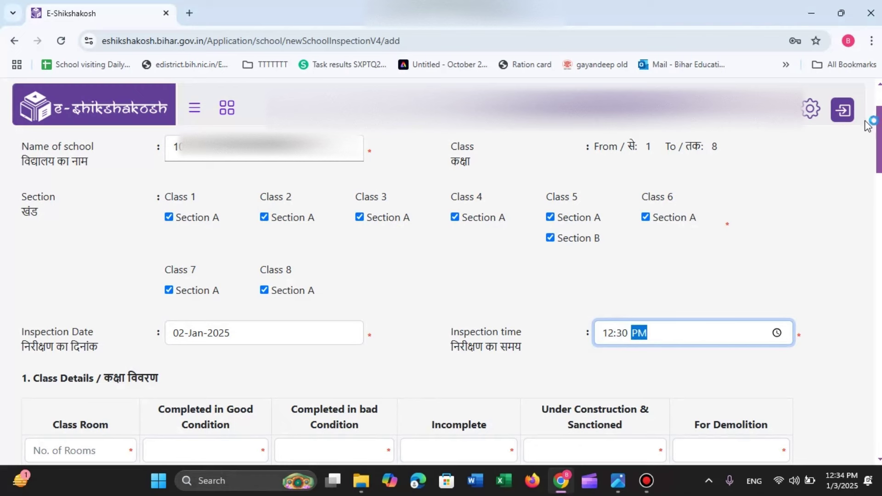
In Class Details, enter 13 as the number of classrooms and 13 as completed in good condition.
scroll(880, 165, down, 1)
scroll(879, 166, down, 4)
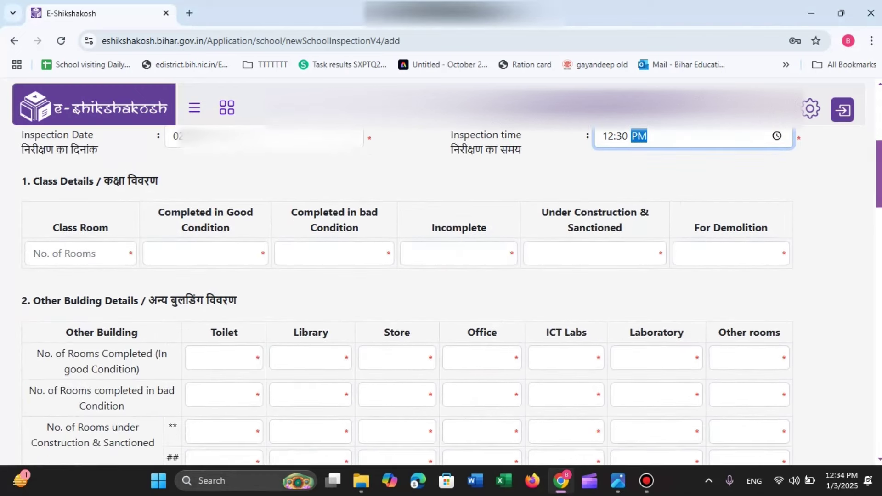
click(64, 261)
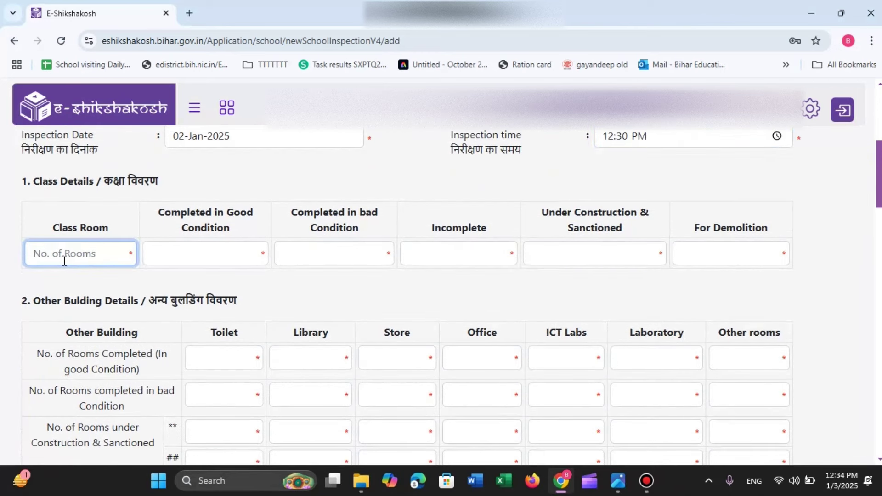
text(13)
click(185, 255)
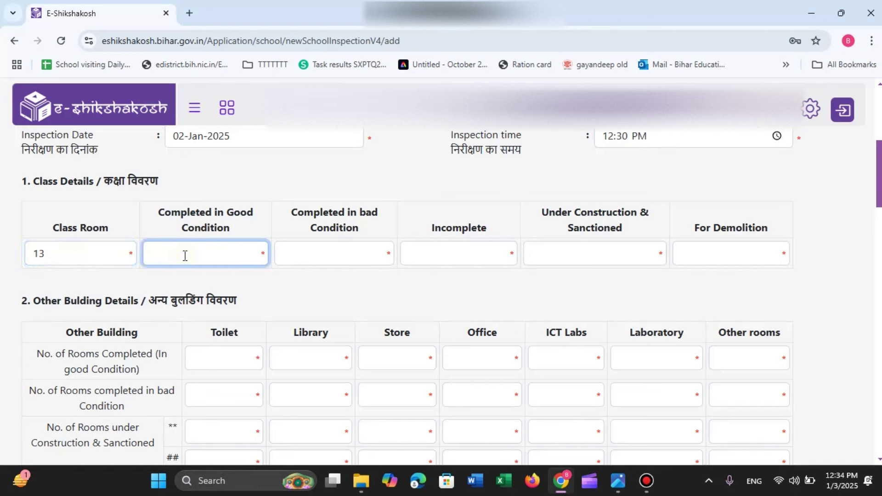
text(13)
Enter 0 classrooms for completed in bad condition, incomplete, under construction and sanctioned, and for demolition.
click(355, 295)
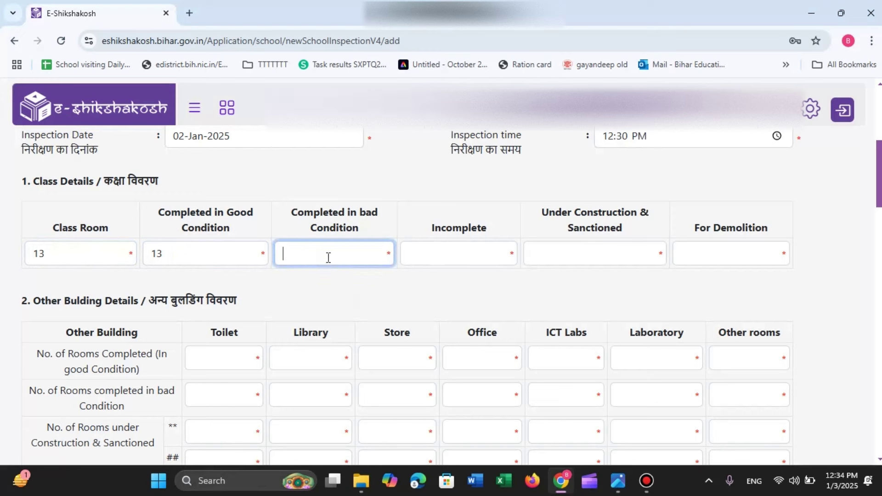
text(0)
key(Tab)
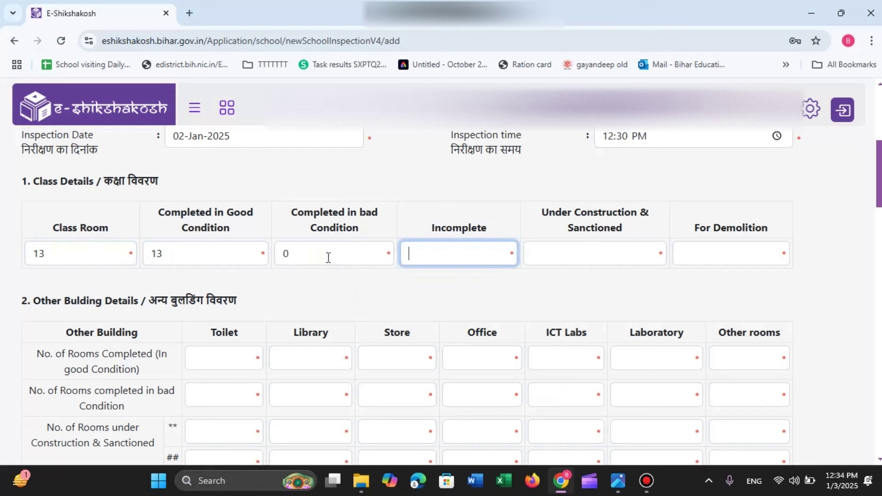
text(0)
key(Tab)
text(0)
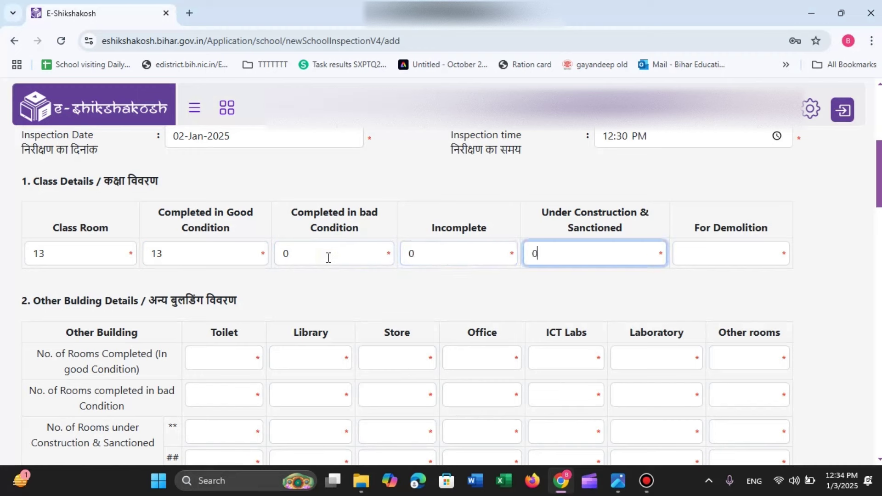
key(Tab)
text(0)
In the good-condition row of Other Building Details, enter Toilet 2, Library 1, Store 1 and Office 1.
click(194, 359)
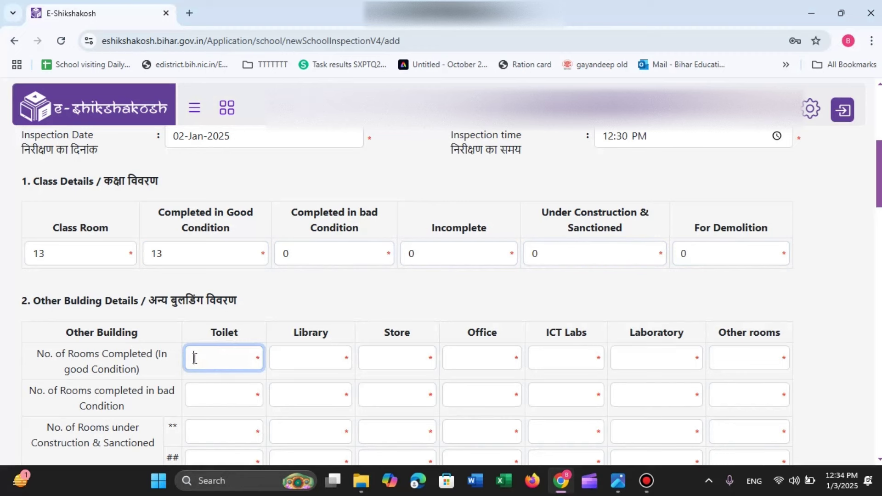
text(2)
key(Tab)
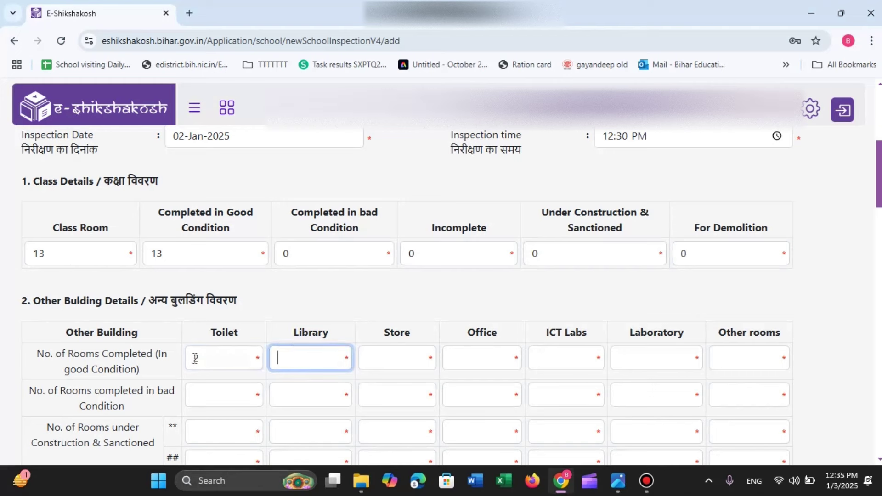
text(1)
key(Tab)
text(1)
key(Tab)
text(1)
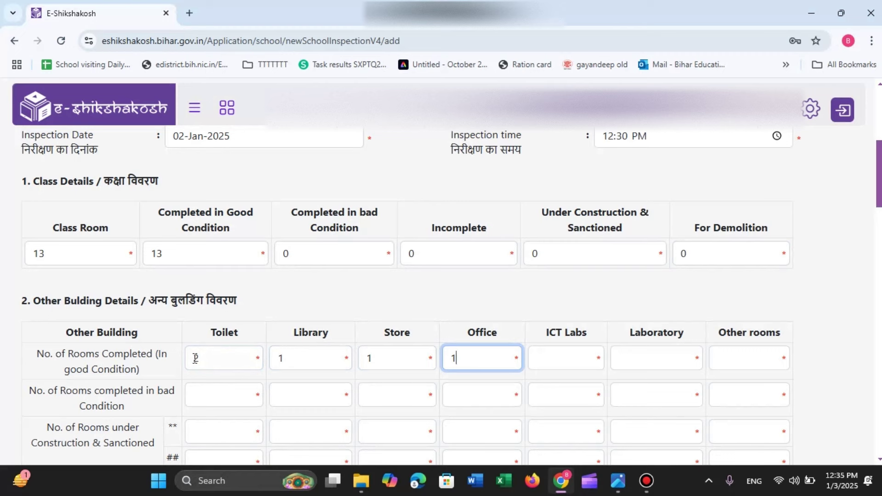
text(0)
key(Tab)
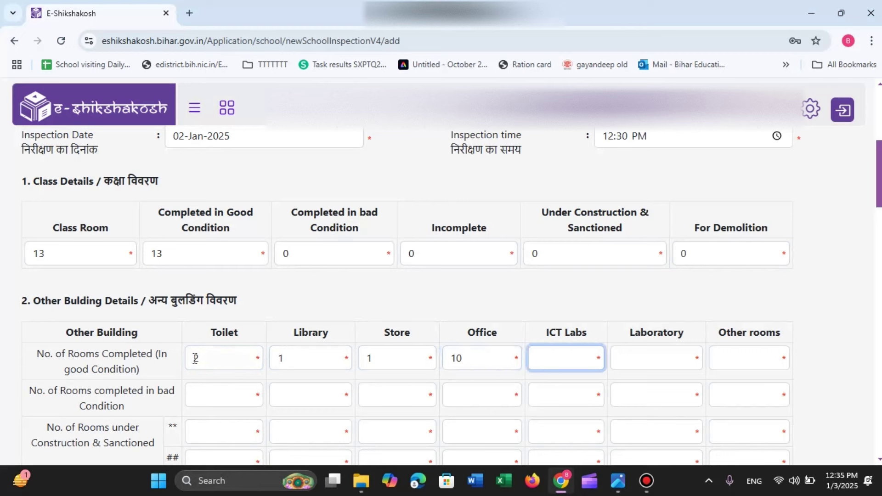
click(468, 358)
key(BackSpace)
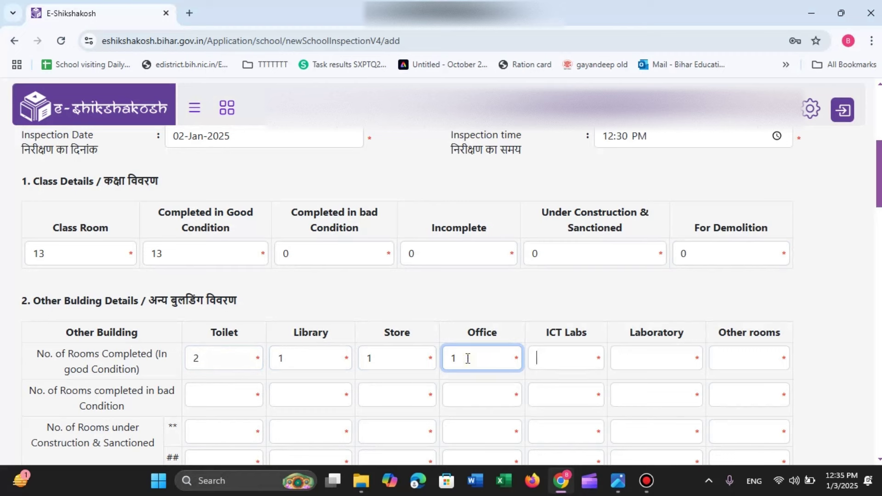
Enter 0 for ICT Labs, Laboratory and Other rooms in the good-condition row of Other Building Details.
text(0)
key(Tab)
text(0)
key(Tab)
text(0)
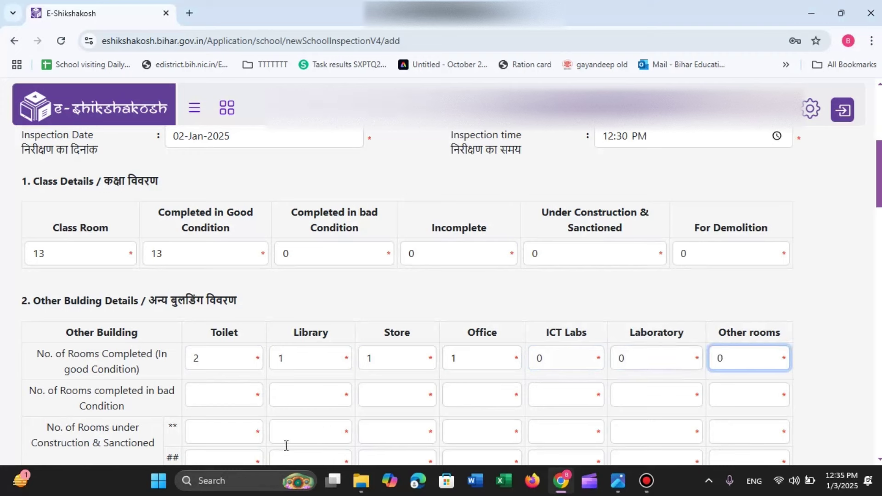
Fill the bad condition, under construction and sanctioned, and demolition rows of Other Building Details with zeros.
click(236, 398)
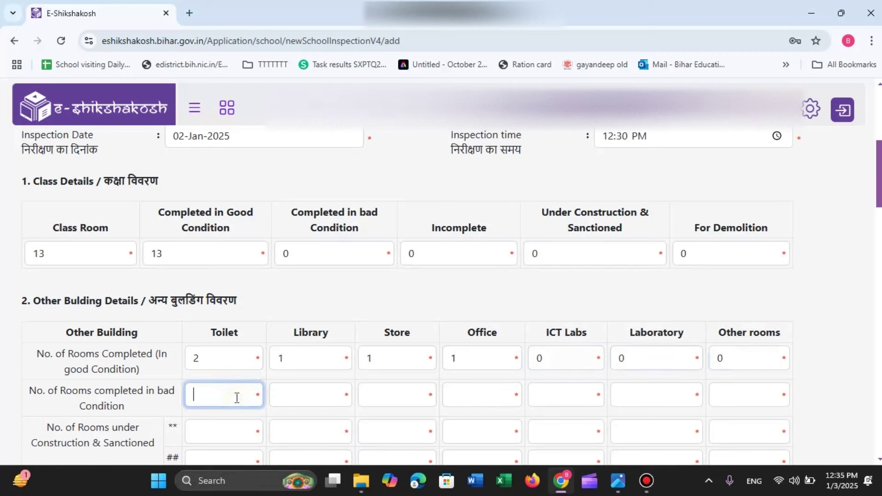
text(0)
key(Tab)
text(0)
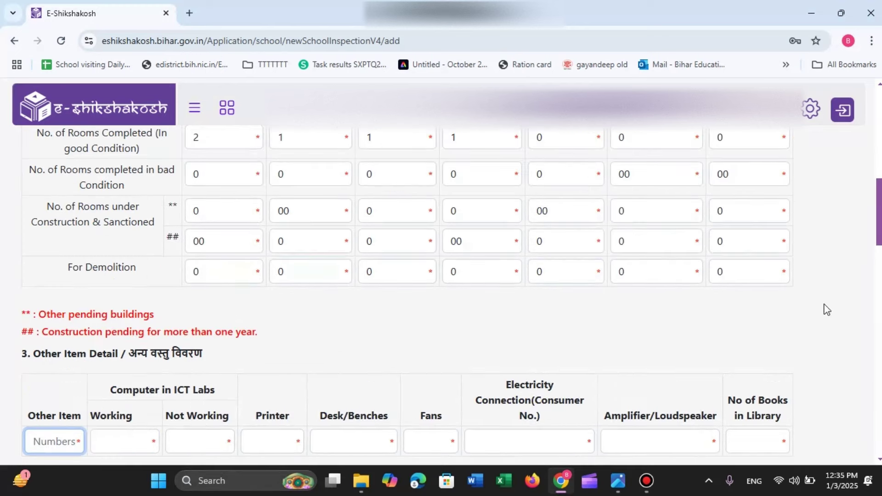
In Other Item Detail, enter 0 for working ICT lab computers, 0 for non-working ones and 0 for printers.
scroll(405, 275, down, 3)
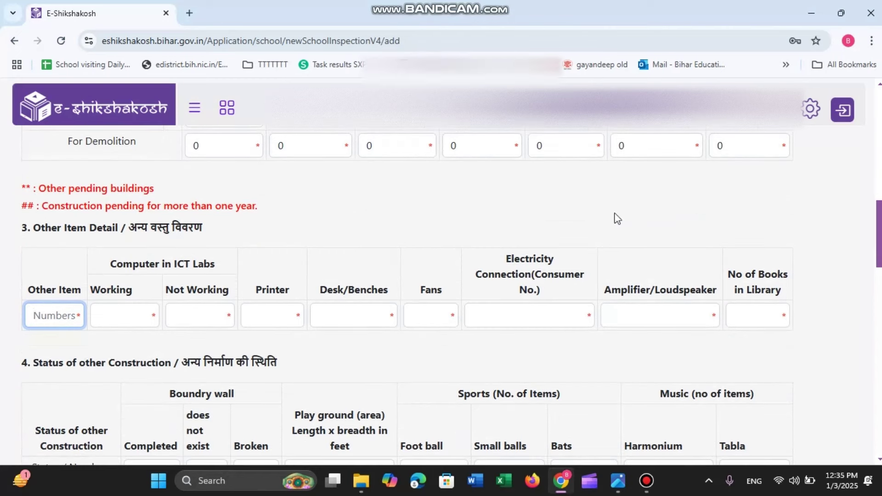
click(349, 180)
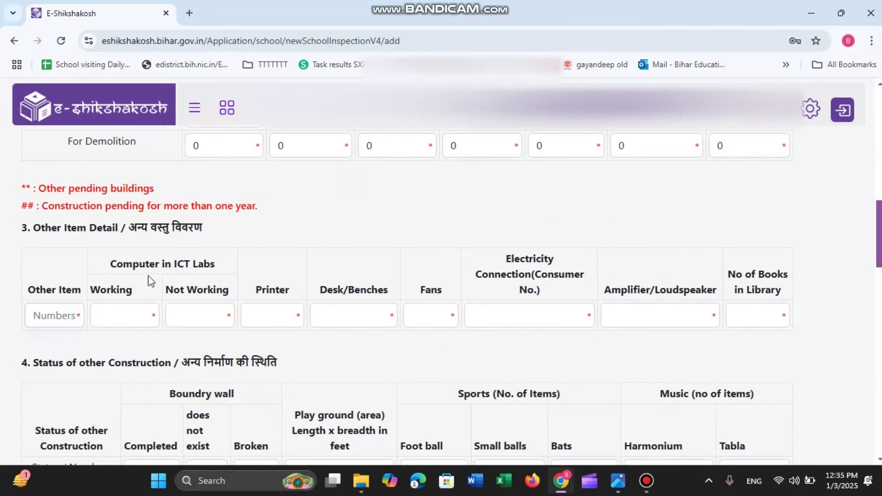
click(115, 319)
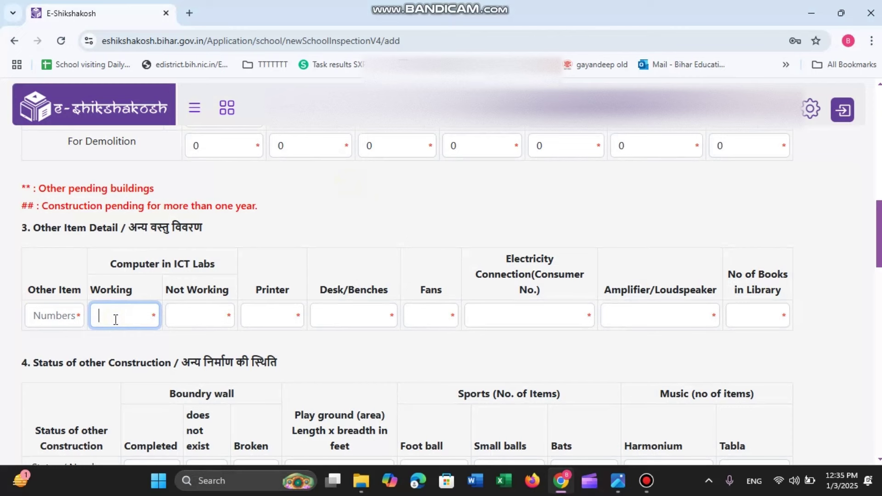
text(0)
click(213, 323)
text(0)
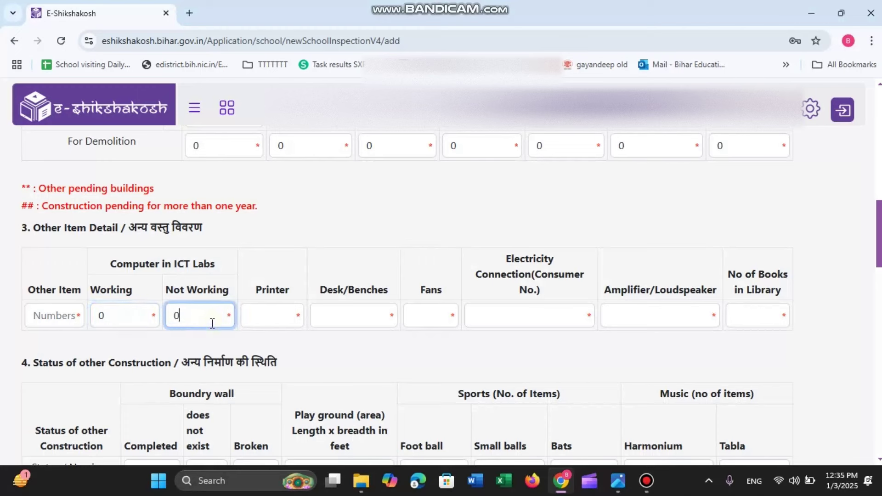
click(289, 319)
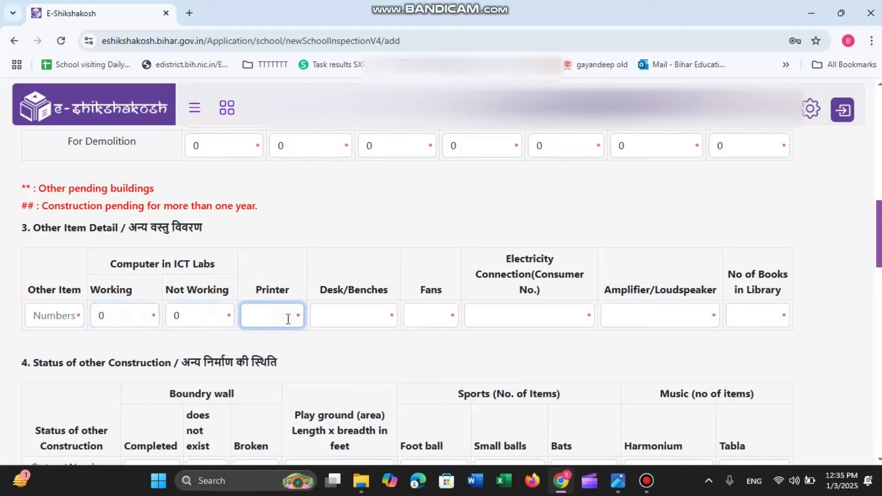
text(0)
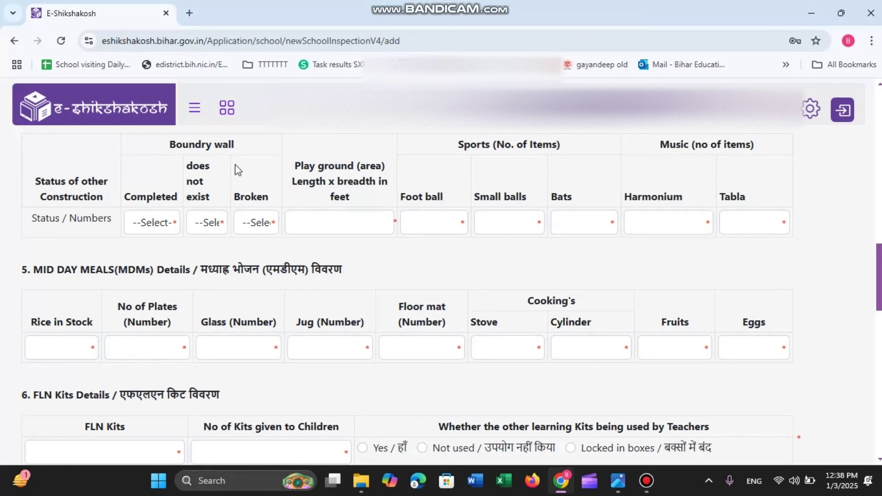
Set the boundary wall status to Completed Yes, does not exist No and Broken No.
click(158, 223)
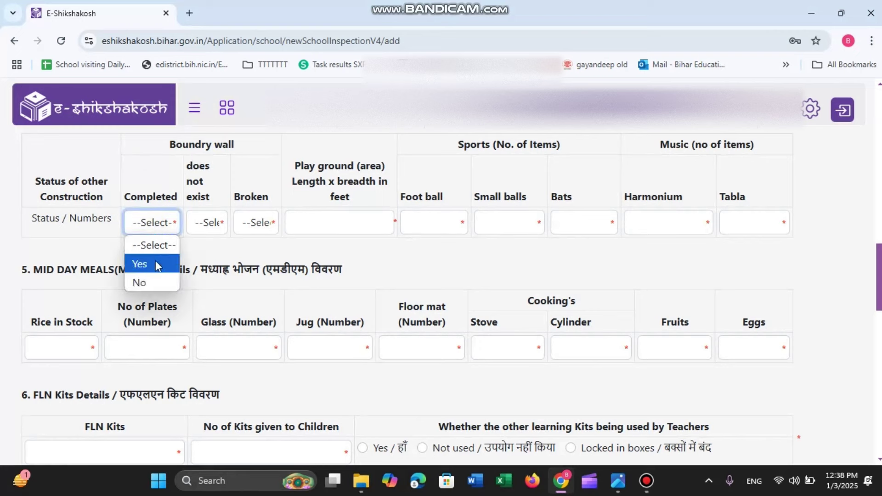
click(155, 261)
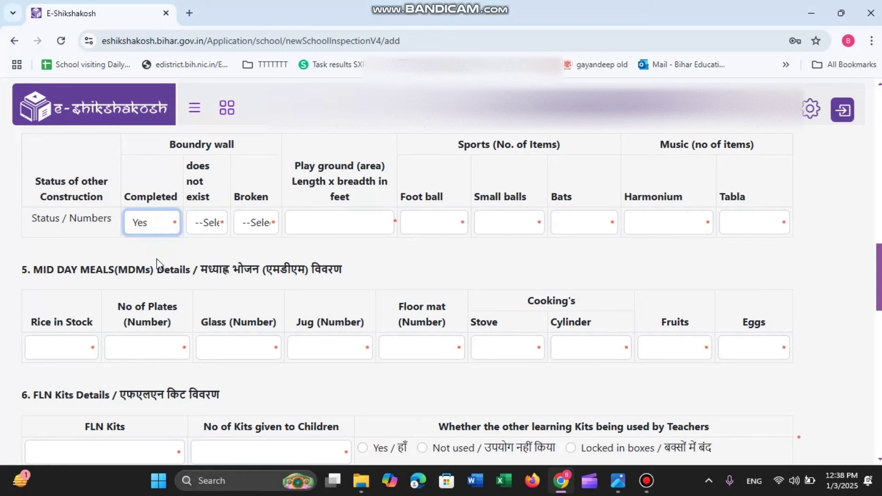
click(208, 224)
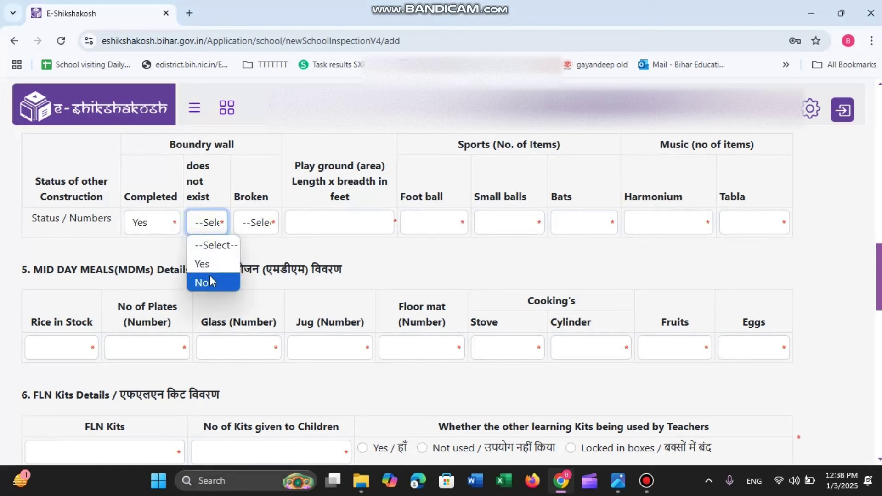
click(209, 276)
click(255, 226)
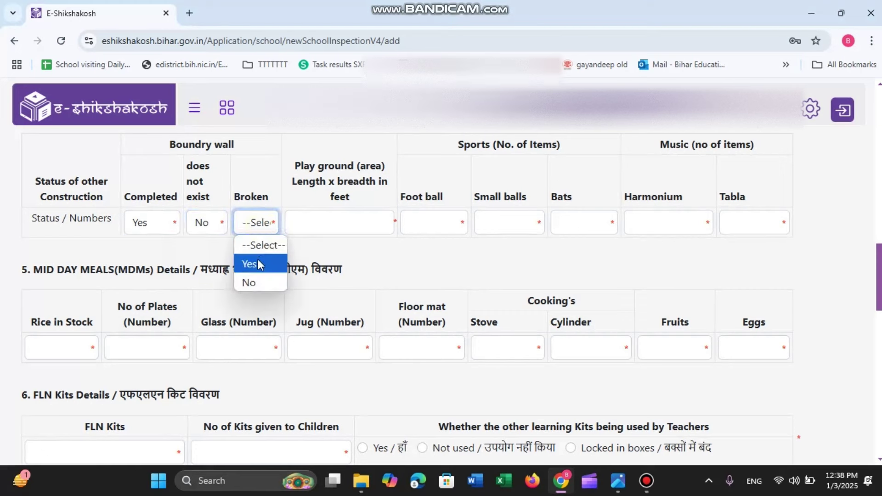
click(258, 277)
Enter 60X40 feet as the playground area and 3 as the number of footballs.
click(333, 229)
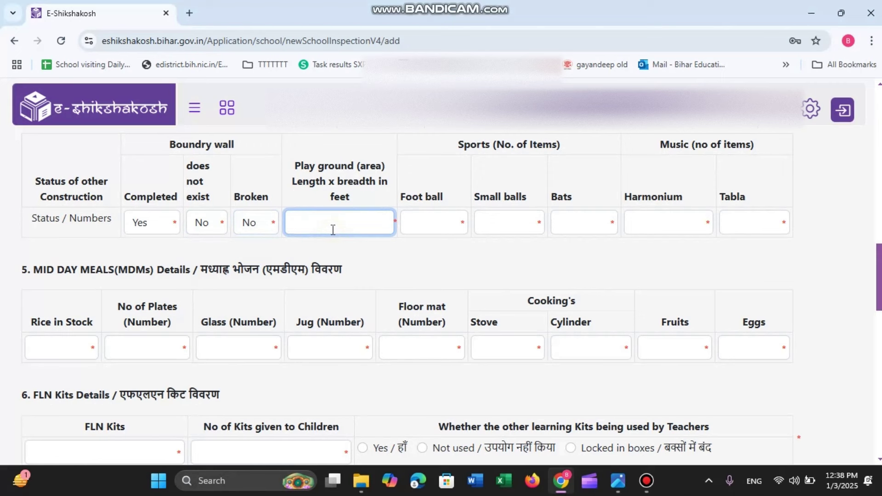
text(60X40)
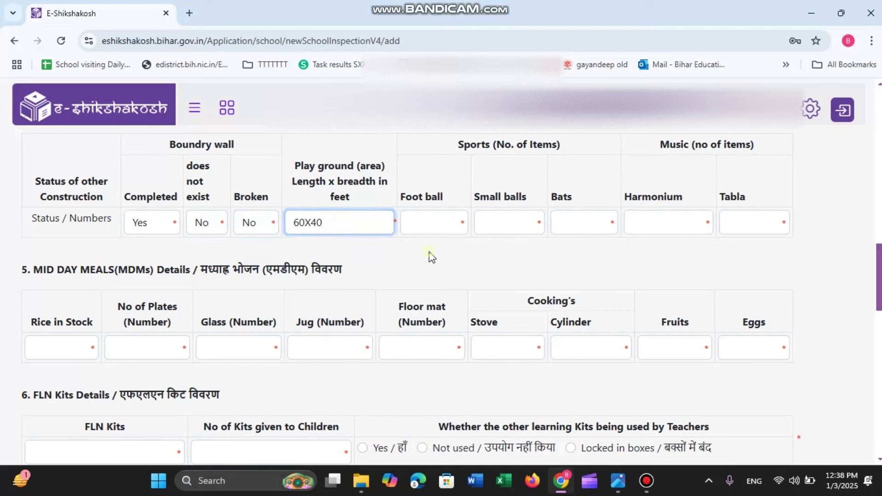
click(439, 230)
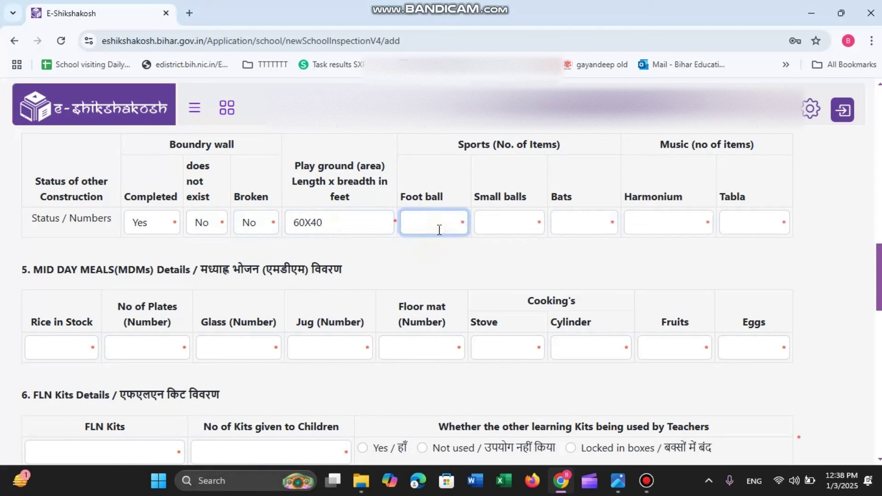
text(3)
key(Tab)
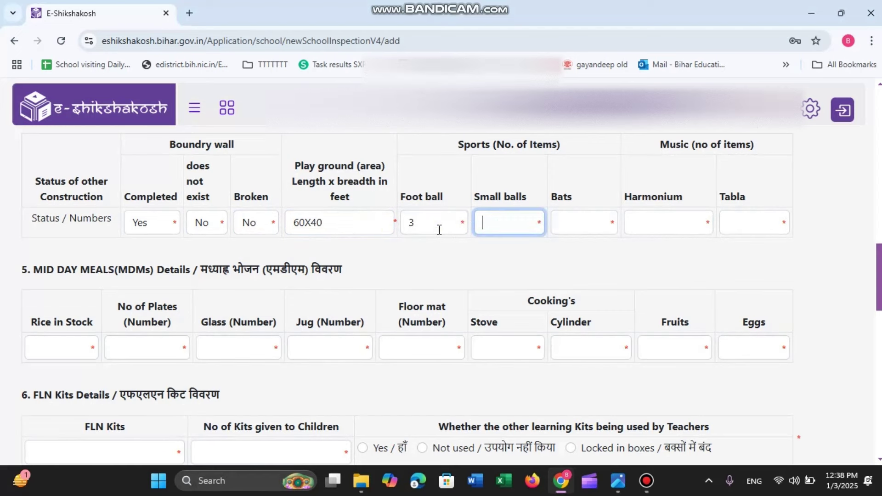
Enter 6 small balls and 3 bats under Sports, and 0 for both harmonium and tabla under Music.
text(6)
key(Tab)
text(3)
key(Tab)
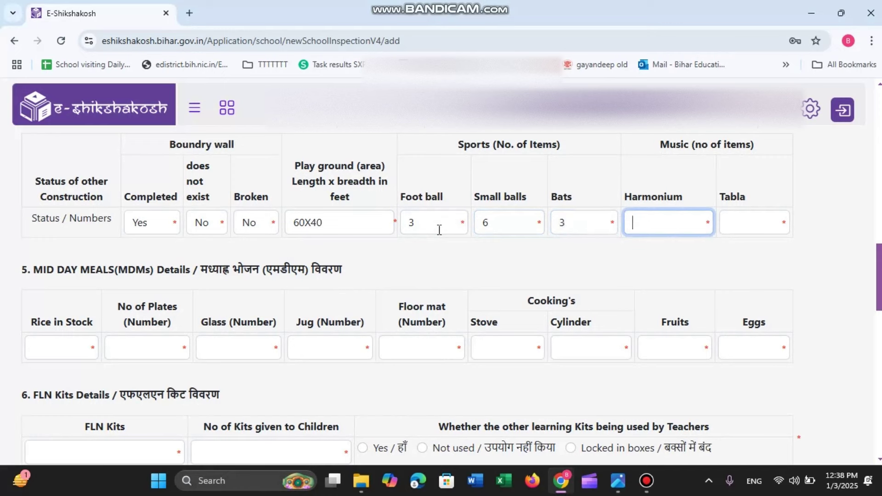
text(0)
key(Tab)
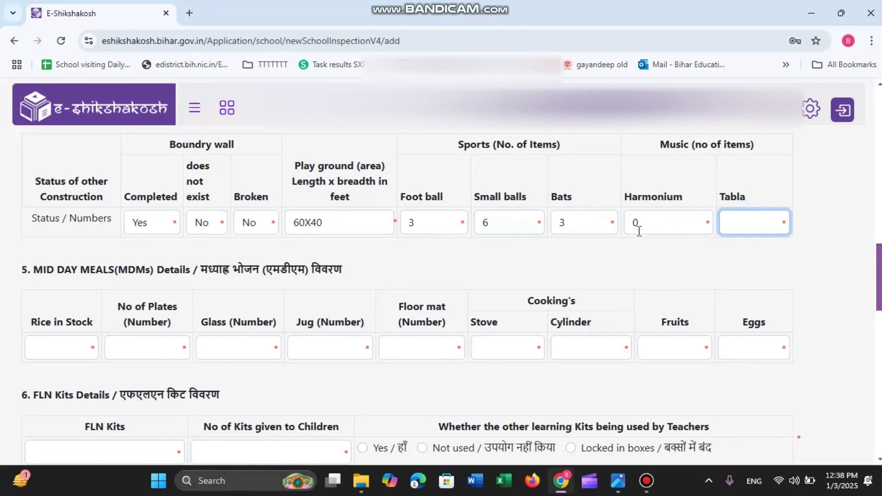
text(0)
key(Tab)
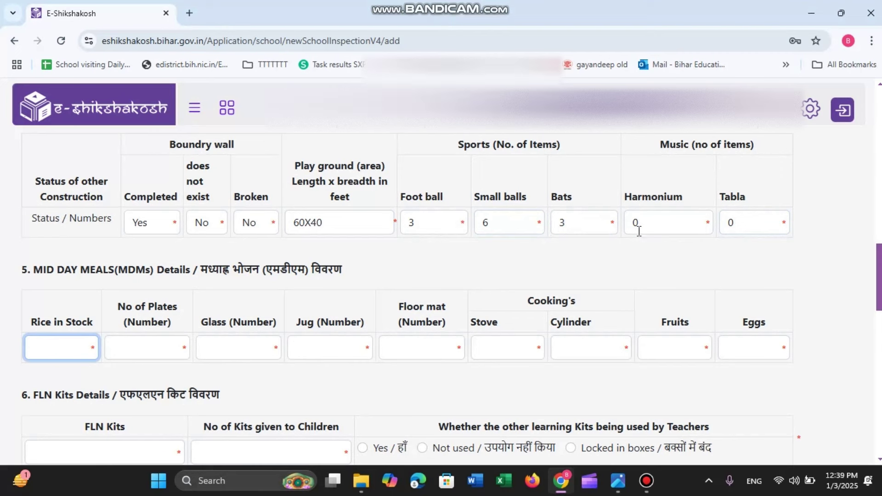
In Mid Day Meals Details, enter 103 for rice in stock, 145 plates, 10 glasses and 4 jugs.
text(103)
click(181, 340)
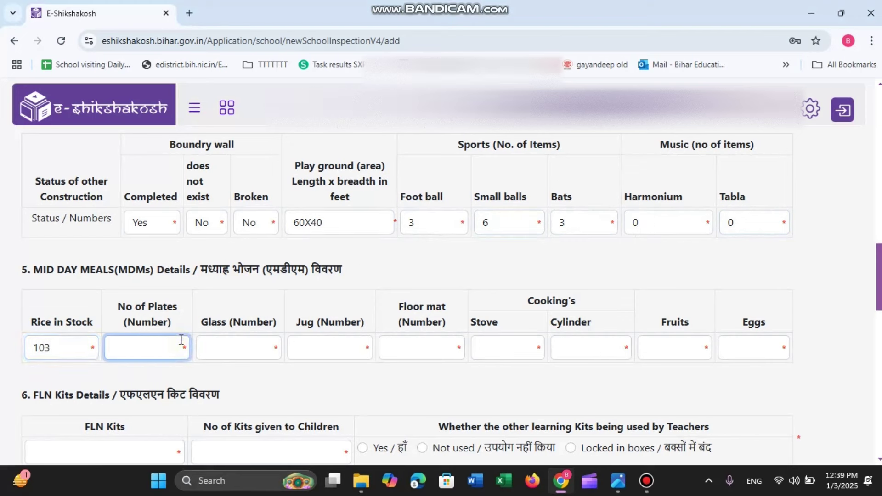
text(145)
click(234, 343)
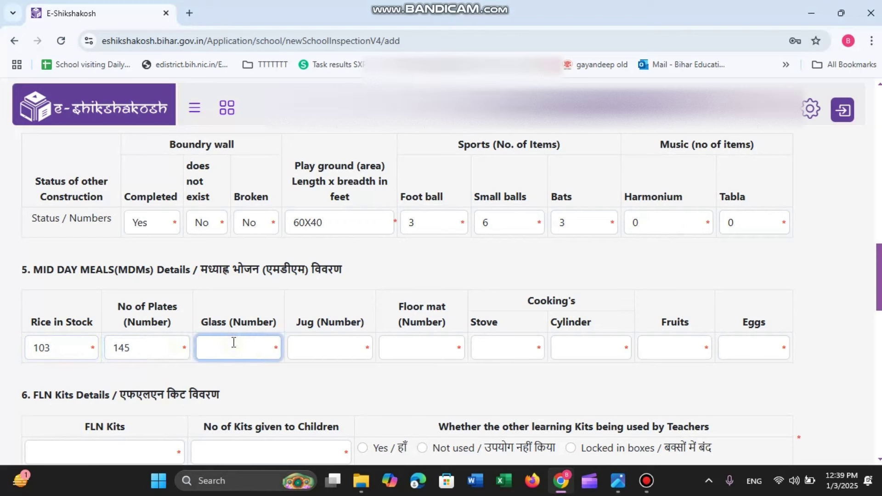
text(10)
key(Tab)
text(4)
key(Tab)
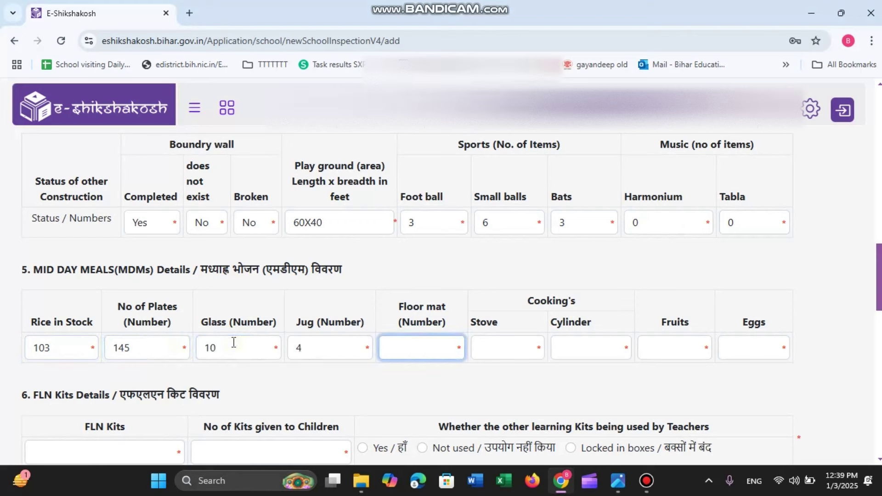
Complete the mid day meals row with 12 floor mats, 1 stove, 1 cylinder, 0 fruits and 0 eggs.
text(12)
key(Tab)
text(1)
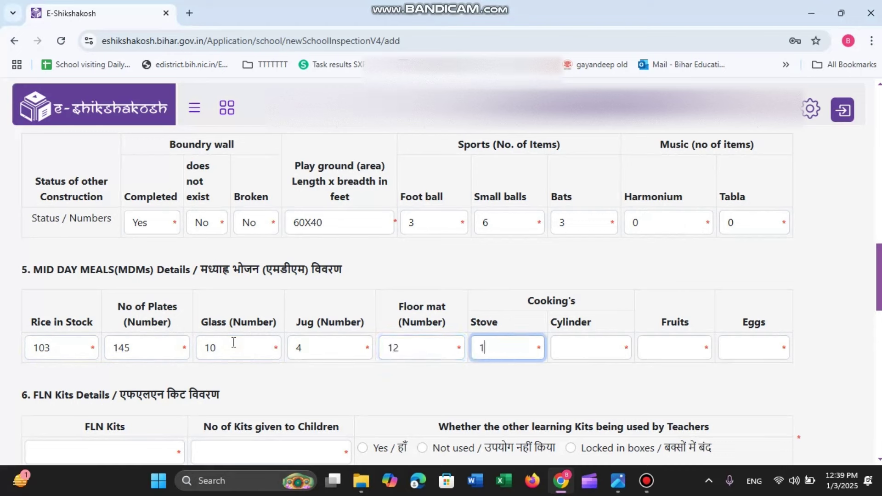
key(Tab)
text(1)
key(Tab)
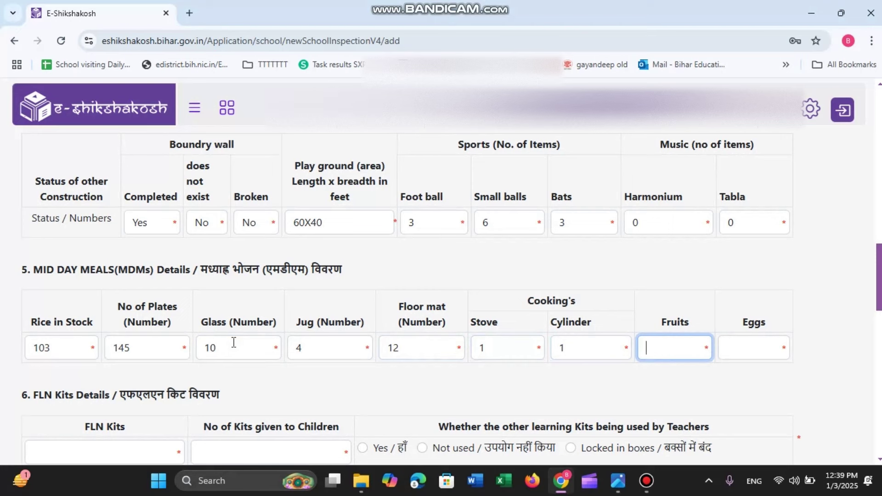
text(0)
key(Tab)
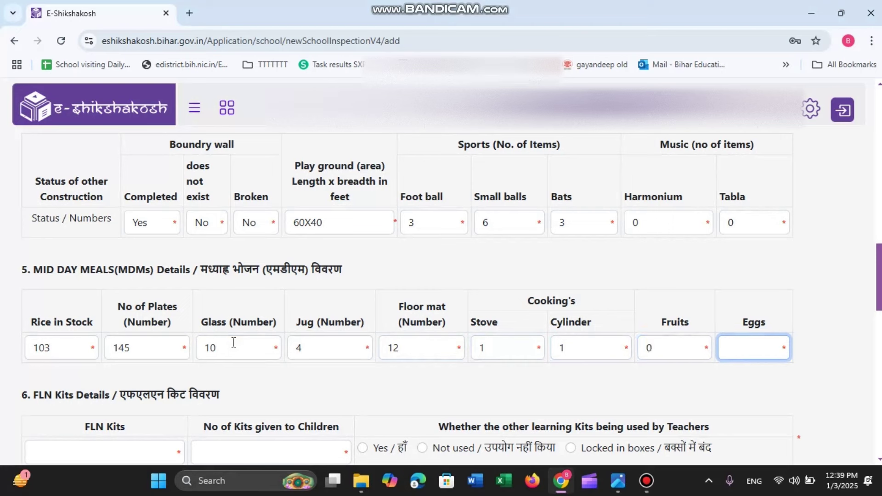
text(0)
key(Tab)
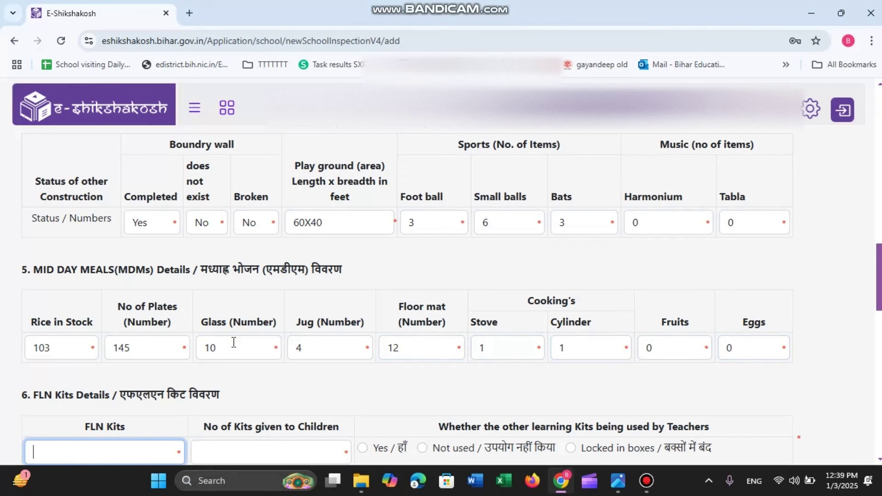
In FLN Kits Details, enter 326 kits and 326 given to children, and answer Yes for other learning kits being used by teachers.
text(2)
key(BackSpace)
text(326)
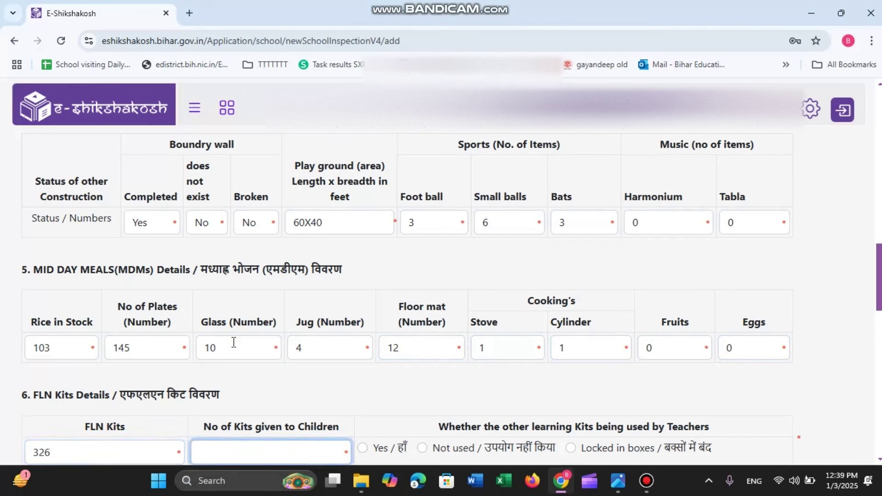
text(326)
key(Tab)
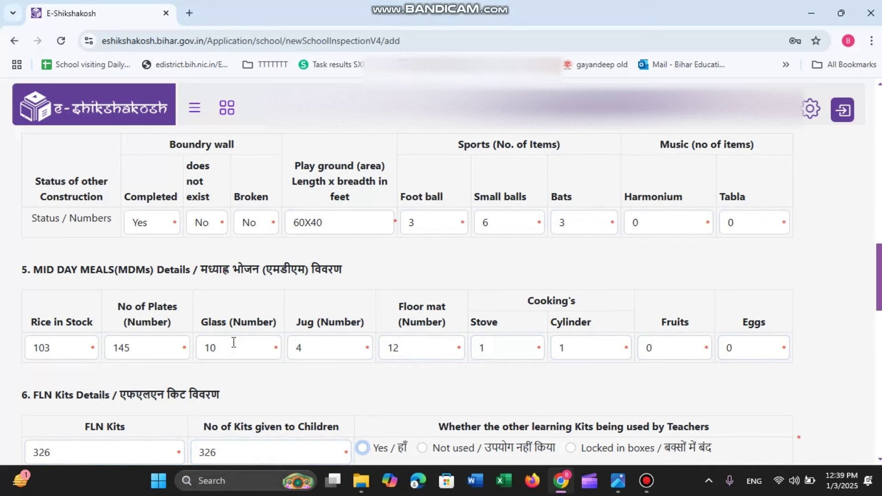
scroll(391, 289, down, 4)
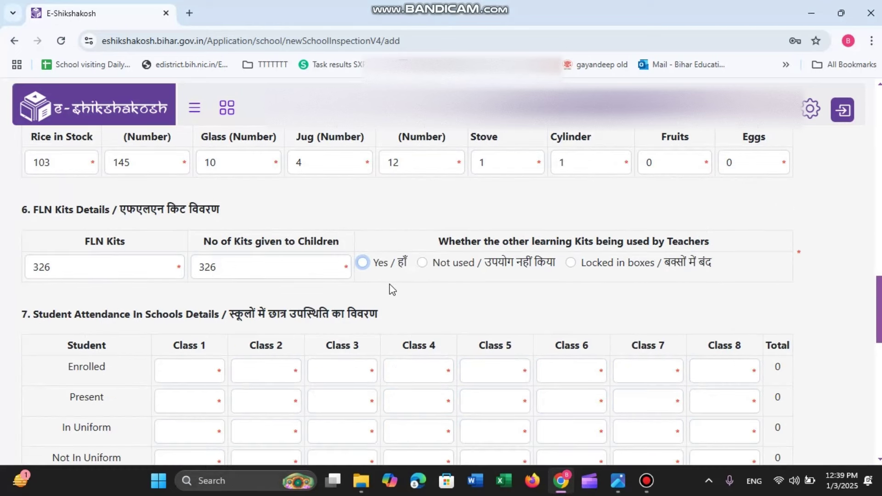
click(365, 267)
Fill the student attendance table for Classes 1 to 8 with the enrolled, present, in uniform, not in uniform and exam-writing counts.
scroll(71, 256, down, 3)
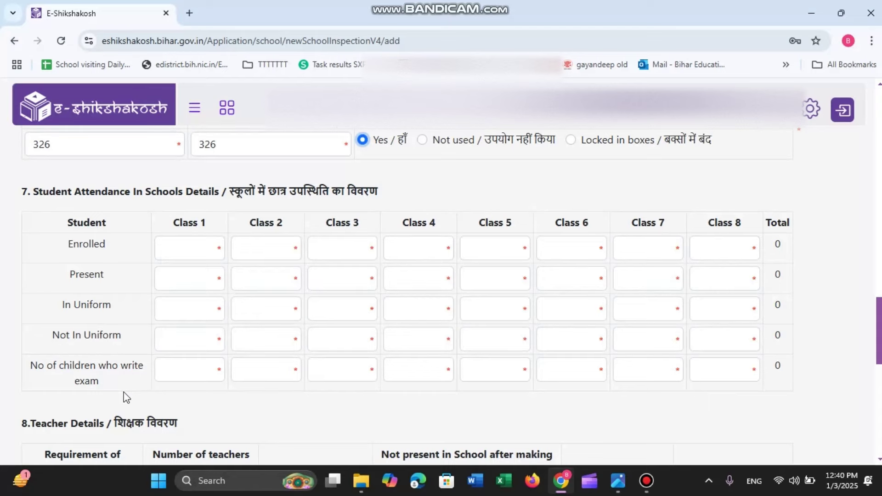
click(202, 255)
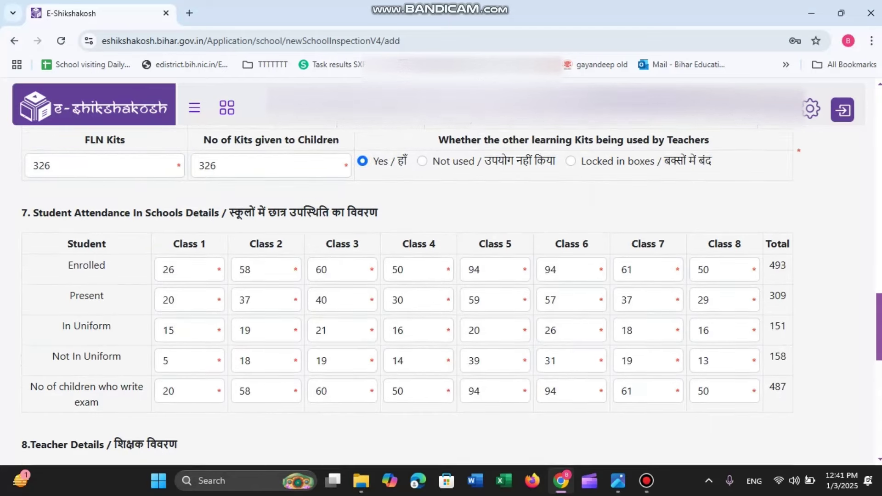
key(Tab)
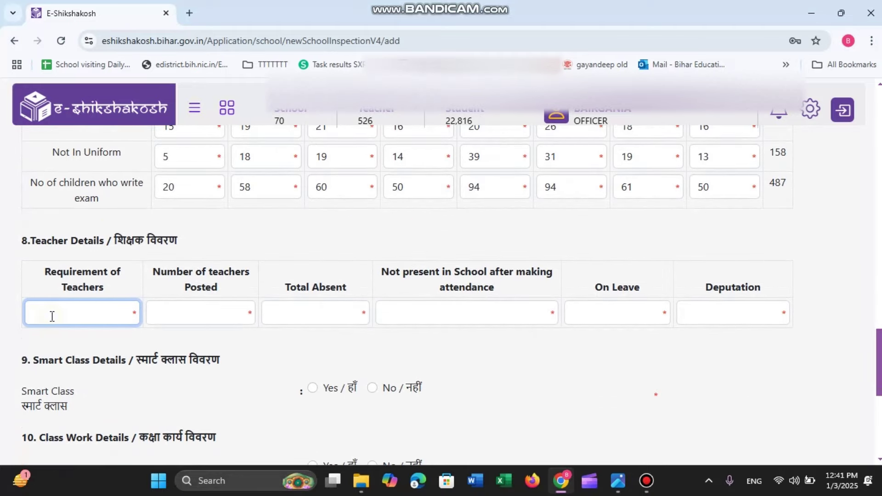
In Teacher Details, enter 1 required, 13 posted, 0 absent, 0 not present after making attendance, 1 on leave and 0 on deputation.
text(1)
click(200, 311)
text(13)
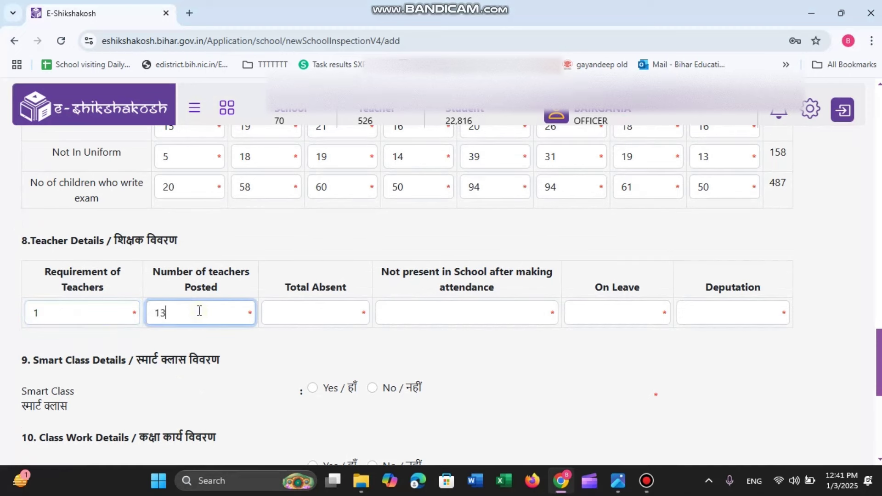
click(318, 321)
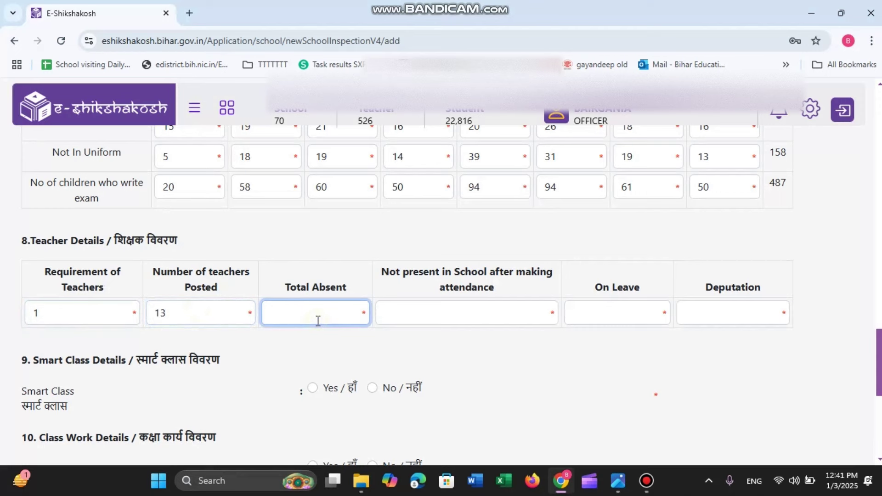
text(0)
key(Tab)
text(0)
key(Tab)
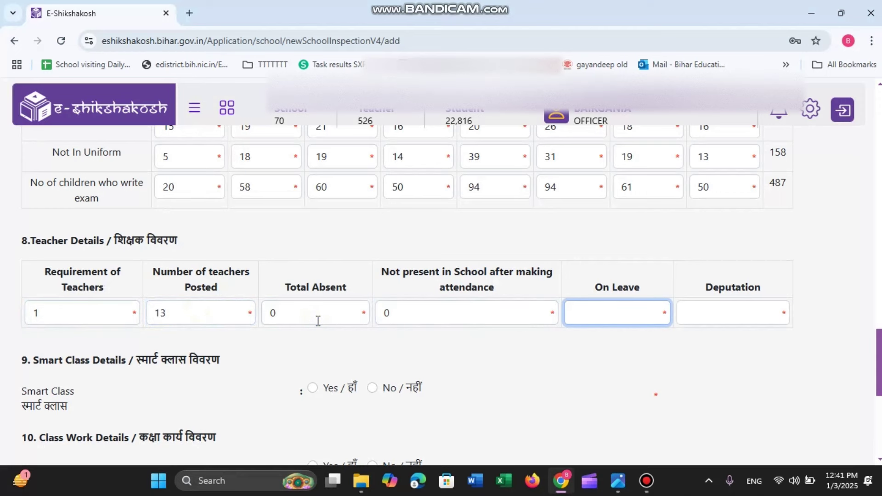
text(1)
key(Tab)
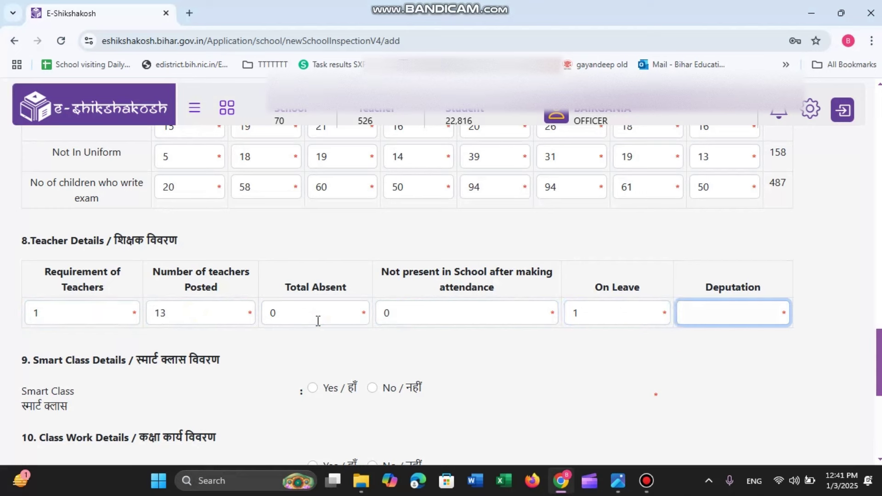
text(0)
key(Tab)
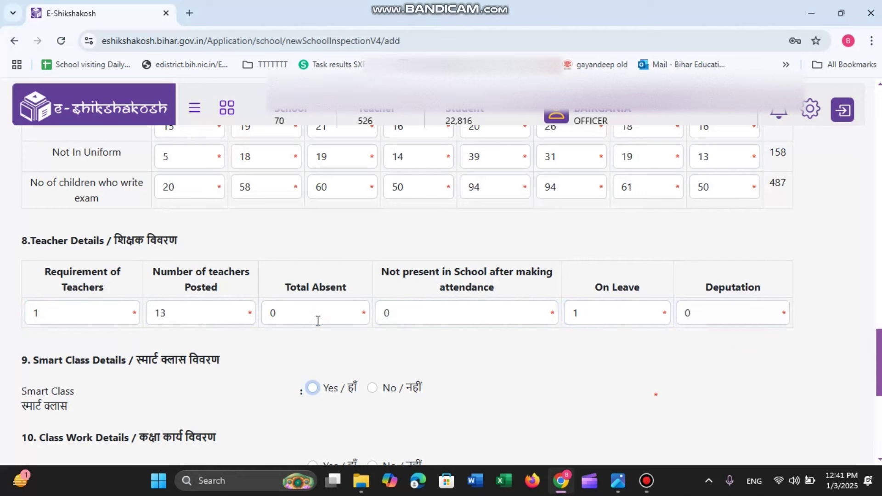
Set Smart Class to No, and answer Yes for Class Work, separate subject notebooks, home work given and home work checked.
click(373, 389)
scroll(859, 376, down, 6)
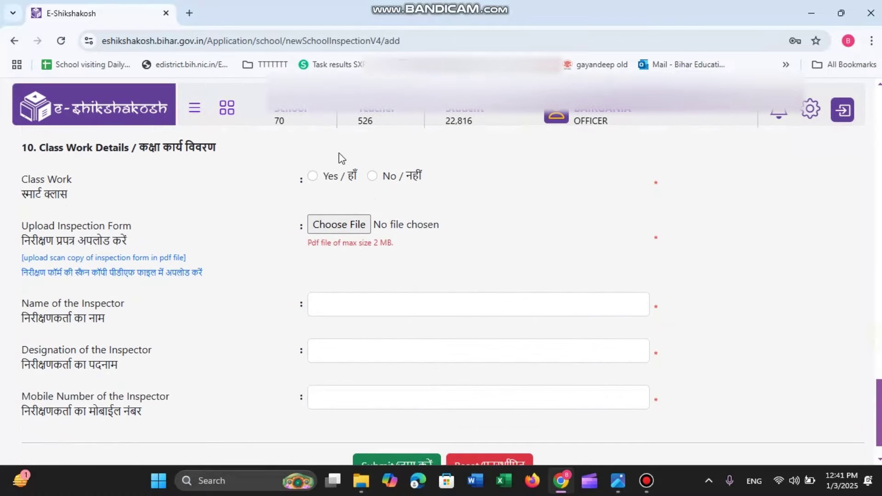
click(313, 177)
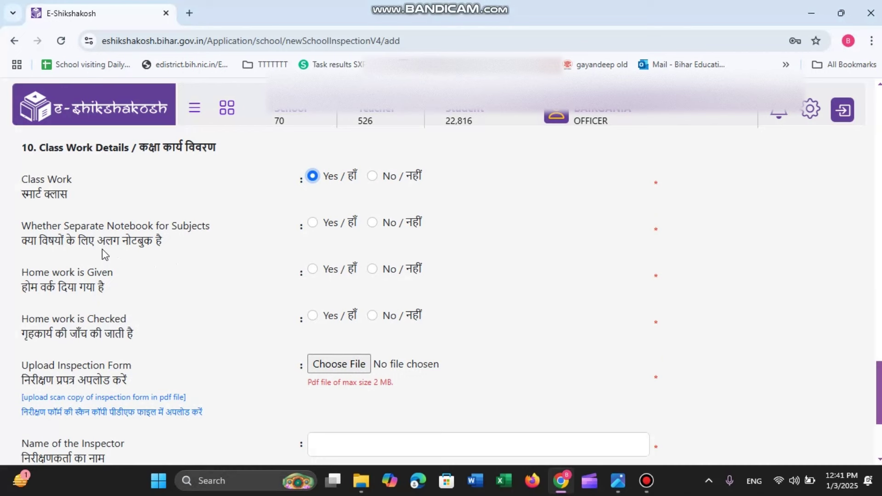
click(313, 223)
key(Tab)
key(space)
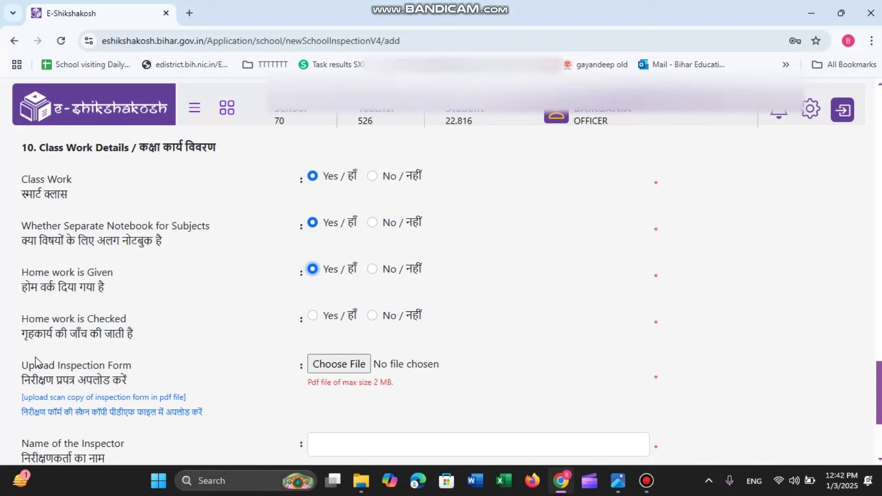
click(313, 317)
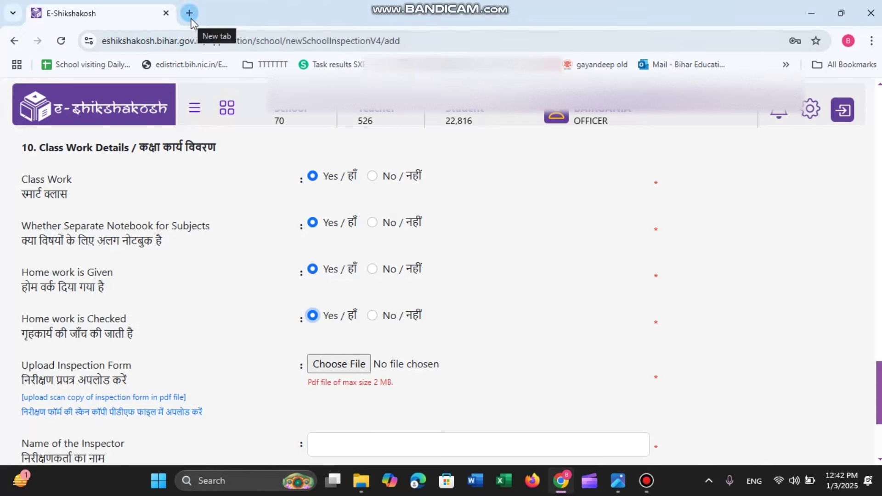
Attach the PDF "DocScanner 03-Jan-2025 12-21" from Downloads as the scanned inspection form.
click(351, 367)
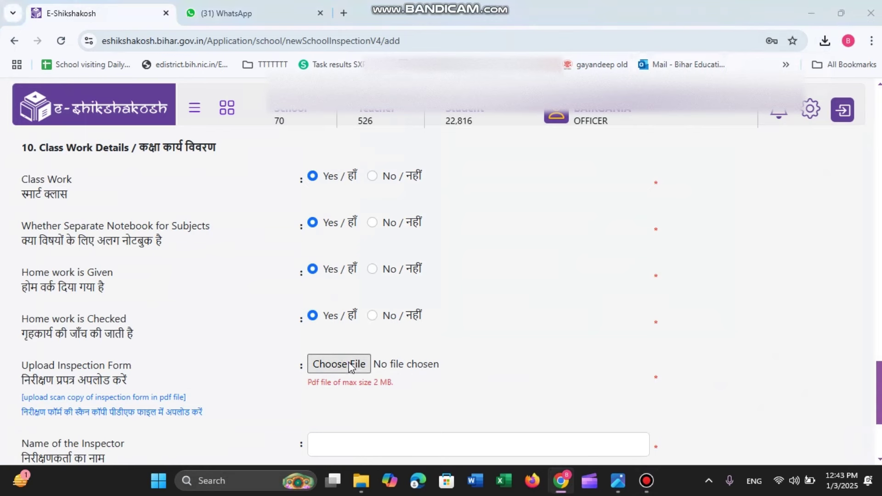
click(143, 158)
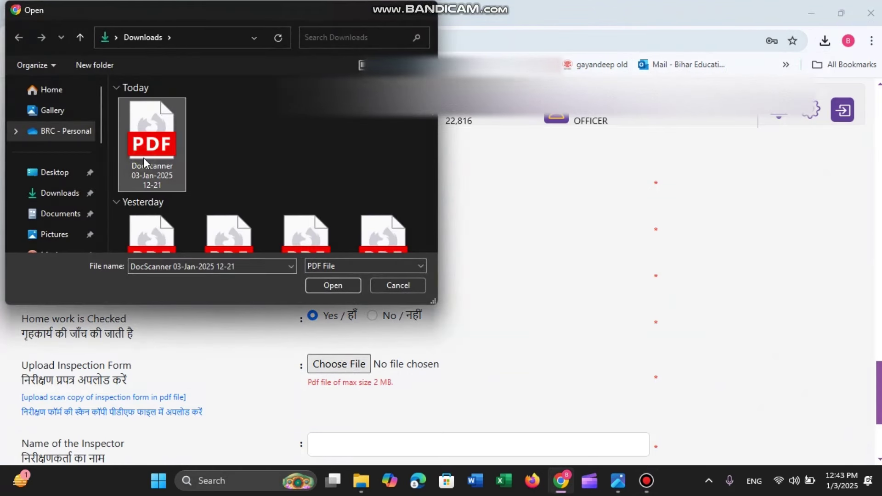
click(321, 287)
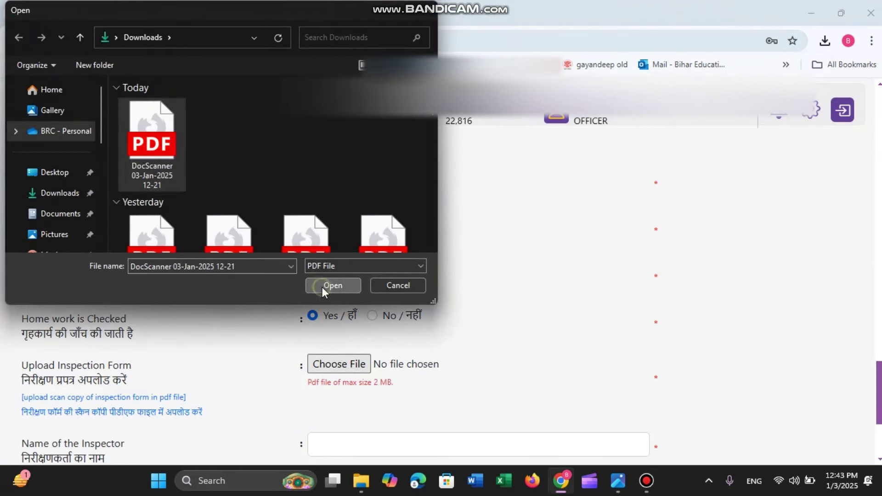
Fill in the inspector's name, designation and mobile number, and submit the completed inspection form.
scroll(827, 423, down, 4)
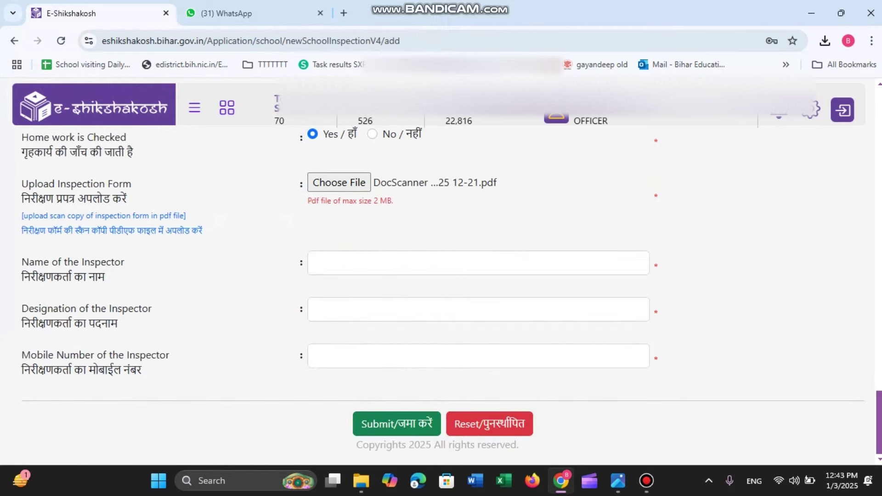
click(396, 268)
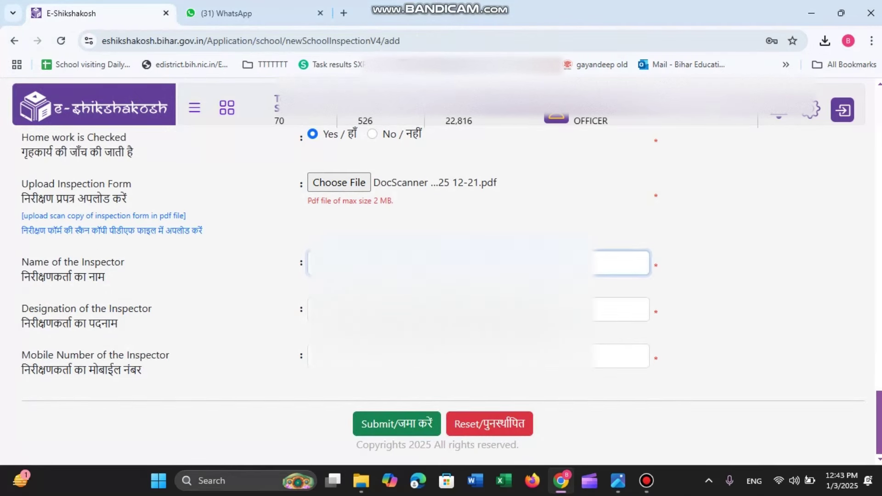
click(399, 309)
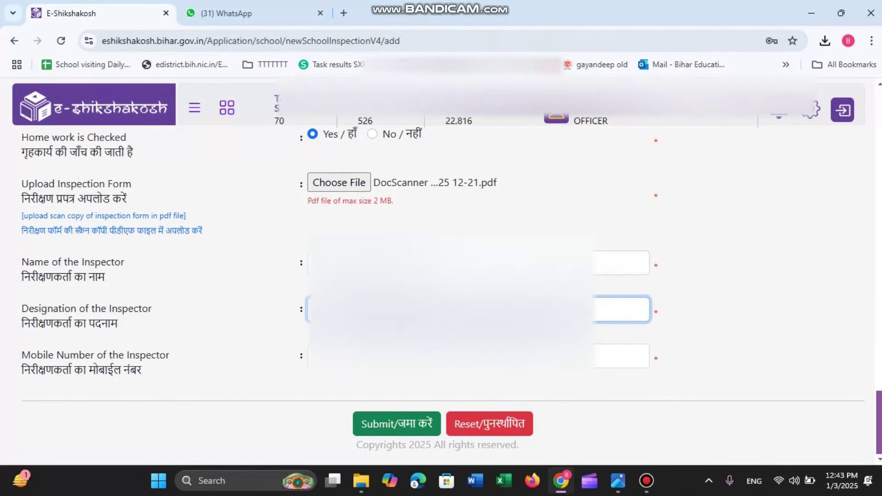
click(400, 356)
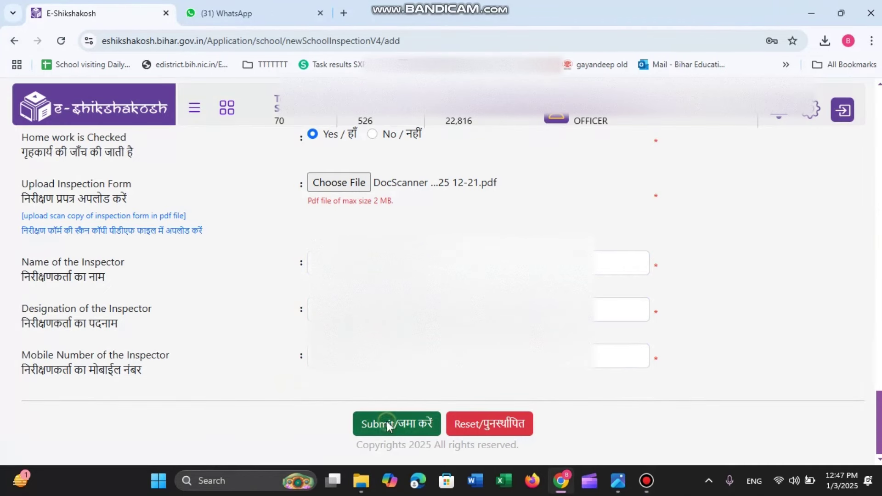
click(383, 417)
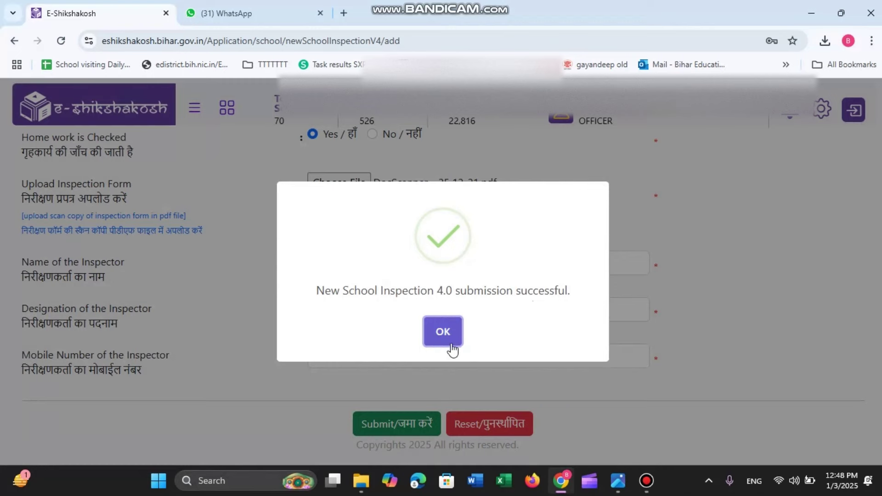
click(450, 348)
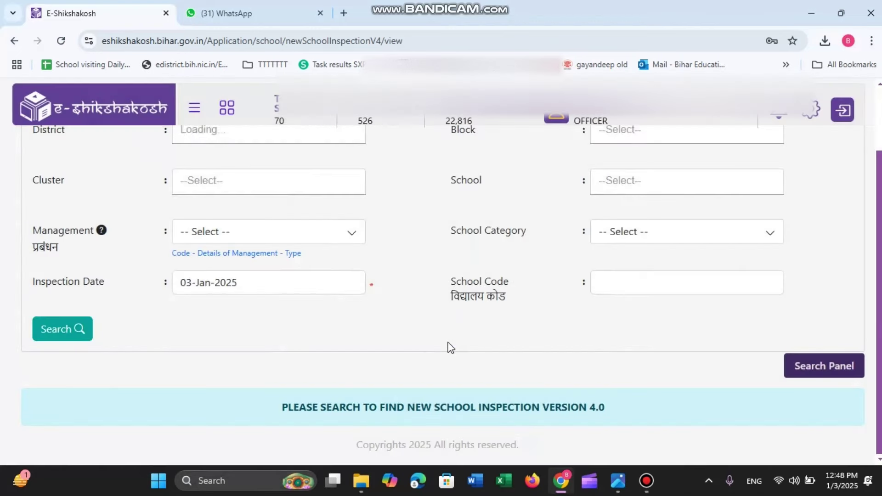